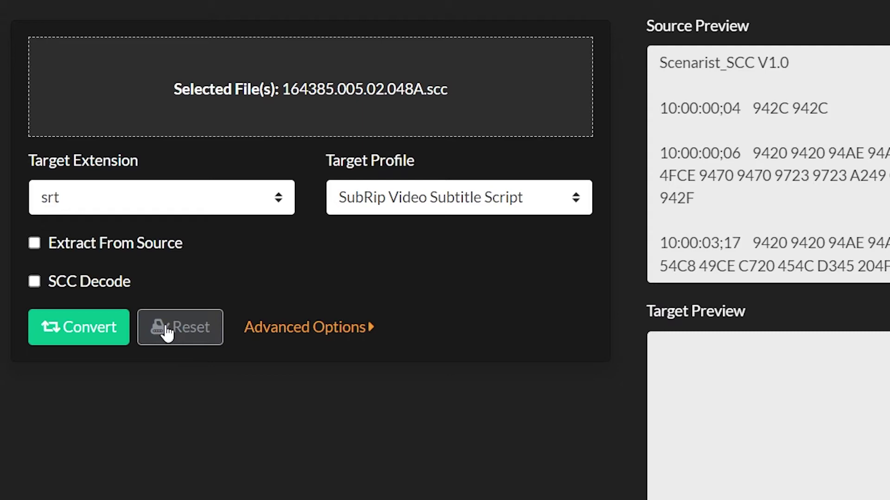
# Convert the SCC captions to SRT and review the numbered subtitles in the Target Preview.
pyautogui.click(113, 328)
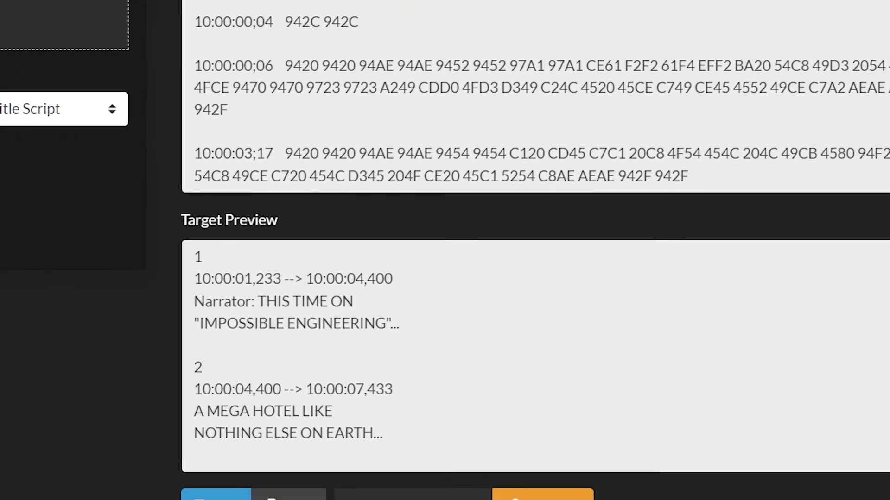
pyautogui.moveTo(868, 229); pyautogui.dragTo(869, 295)
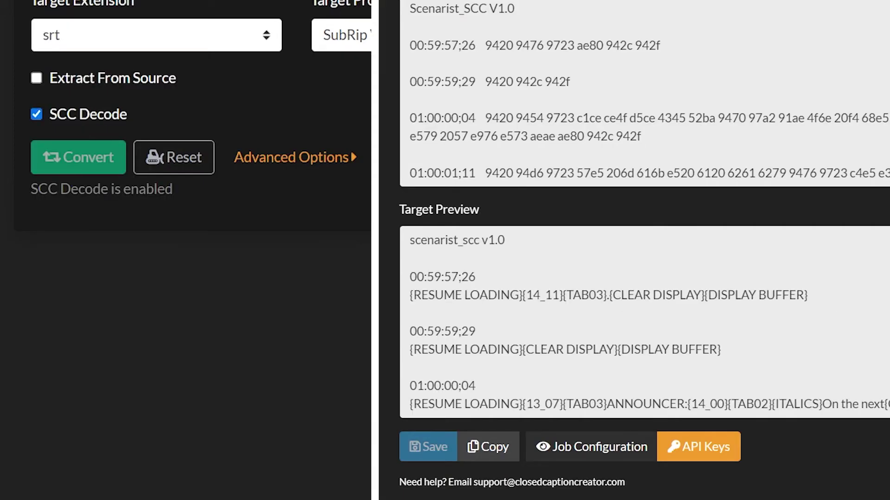
pyautogui.scroll(-3, 644, 322)
pyautogui.scroll(-3, 645, 322)
pyautogui.scroll(-3, 644, 322)
pyautogui.scroll(-3, 644, 322)
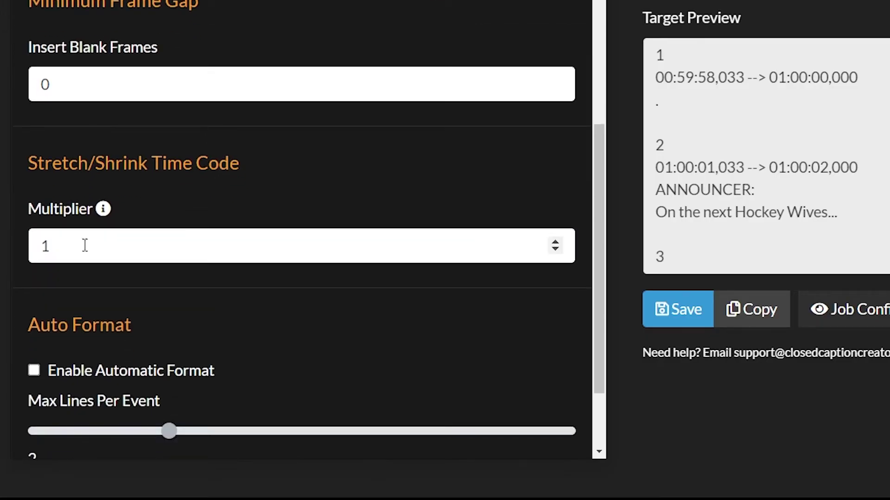
# Set Multiplier to 1.001 and TC Offset to 01:00:00:00, then reconvert.
pyautogui.click(83, 245)
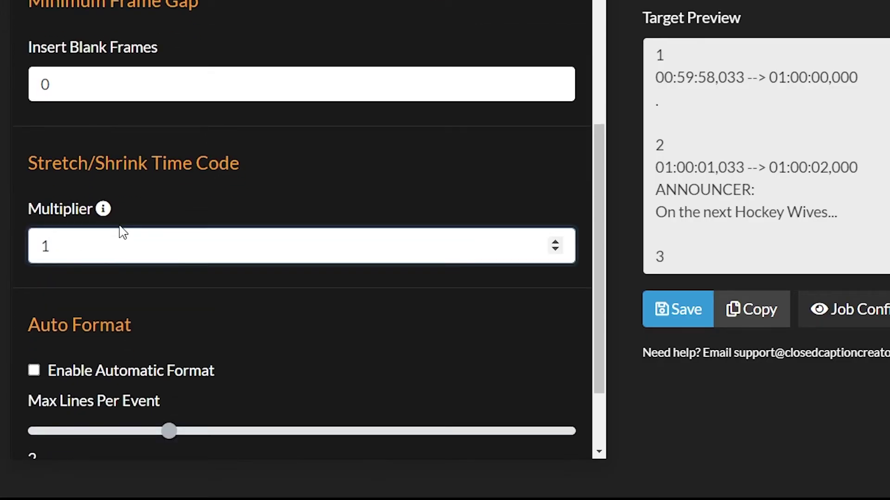
pyautogui.write('.001')
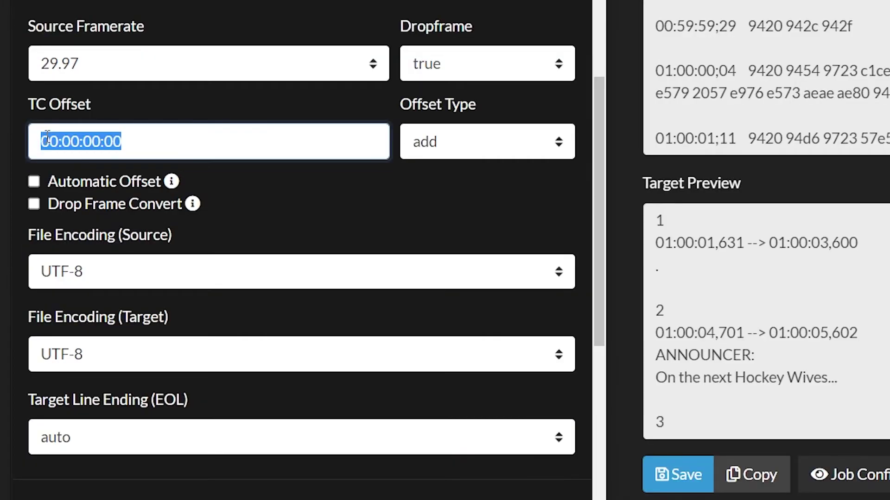
pyautogui.write('1h')
pyautogui.click(408, 186)
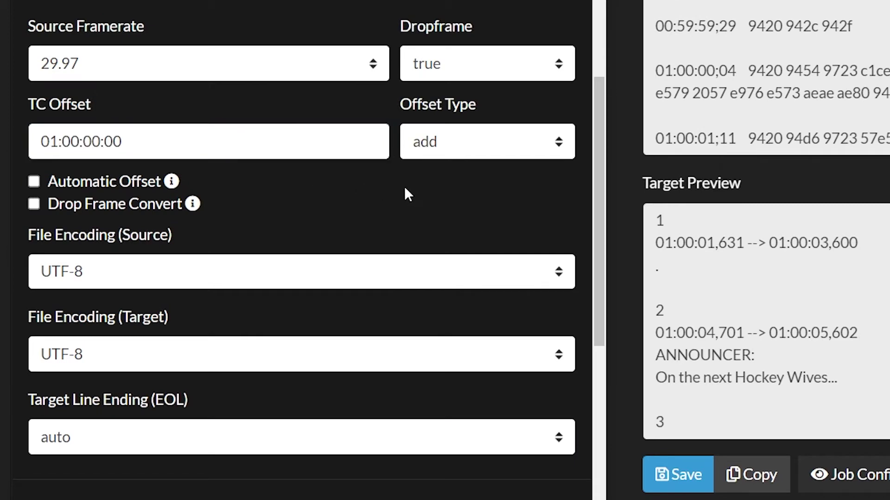
pyautogui.scroll(5, 404, 186)
pyautogui.click(72, 73)
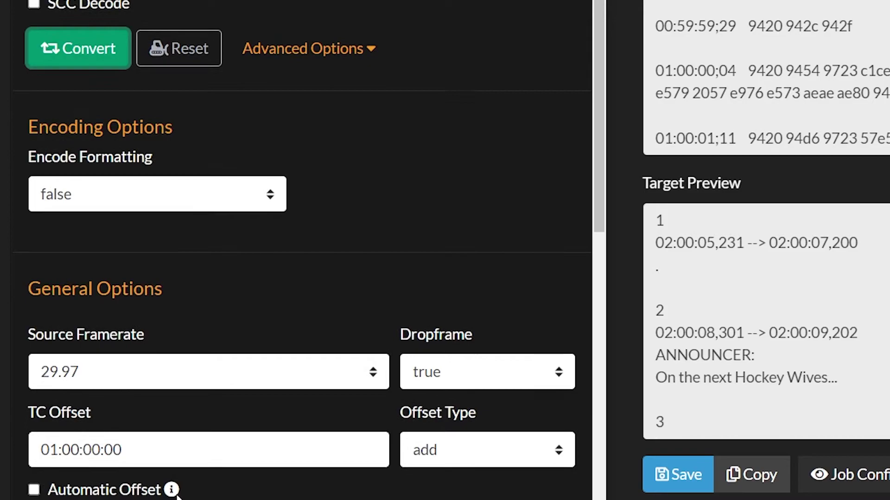
pyautogui.scroll(-3, 209, 444)
# Enable Automatic Offset and run the command-line conversion of test.scc to test.srt.
pyautogui.click(76, 265)
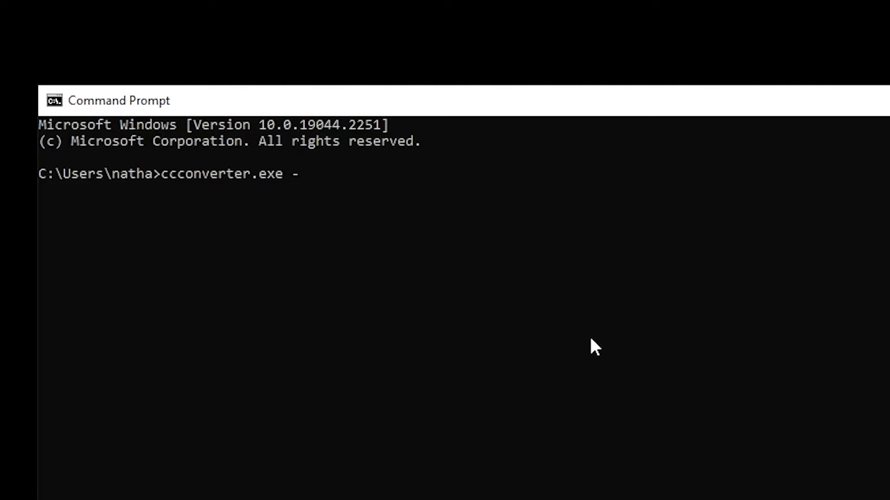
pyautogui.write('source ')
pyautogui.write('tes')
pyautogui.press('Tab')
pyautogui.press('Tab')
pyautogui.write('--')
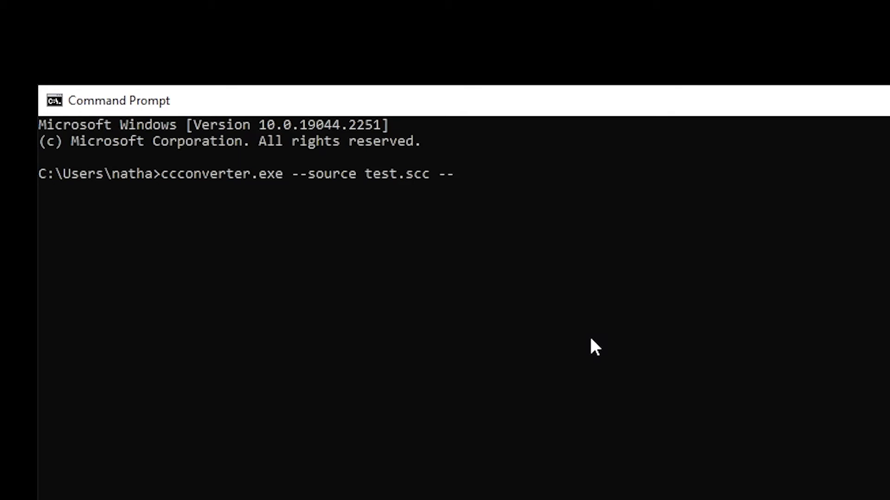
pyautogui.write('target test.srt')
pyautogui.press('Return')
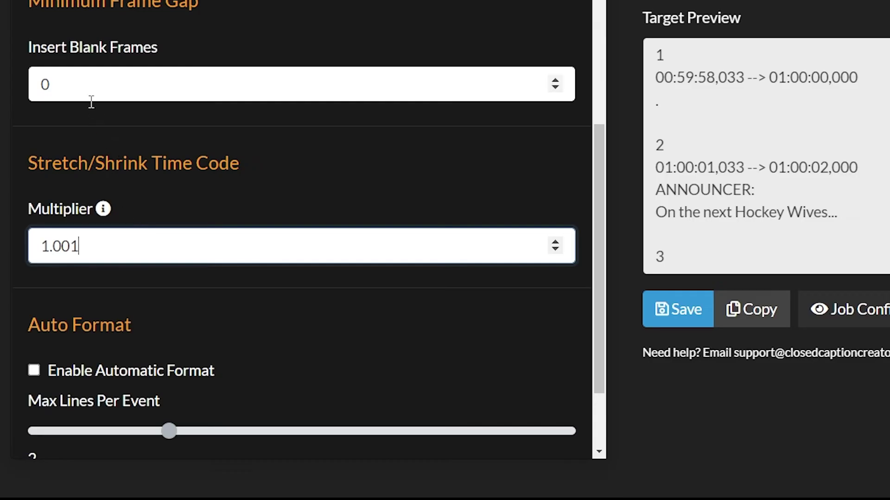
# Add conform rows: file 01:00–01:04, a 15-frame black gap, then file 01:04–01:08.
pyautogui.click(91, 84)
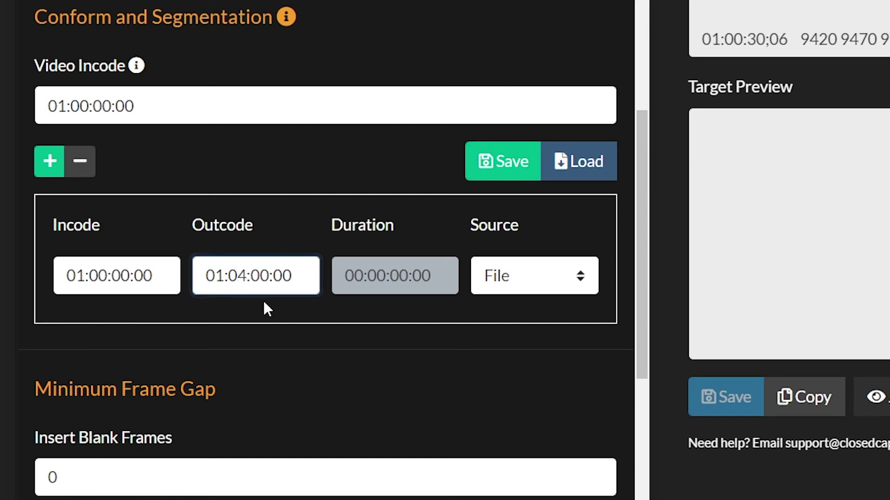
pyautogui.click(50, 161)
pyautogui.click(534, 326)
pyautogui.click(426, 332)
pyautogui.write('15f')
pyautogui.click(59, 170)
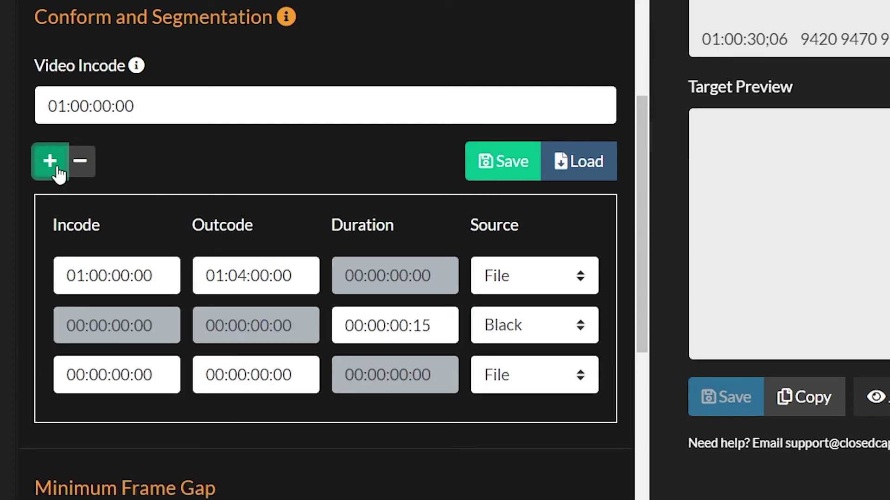
pyautogui.write('1:04')
pyautogui.press('Tab')
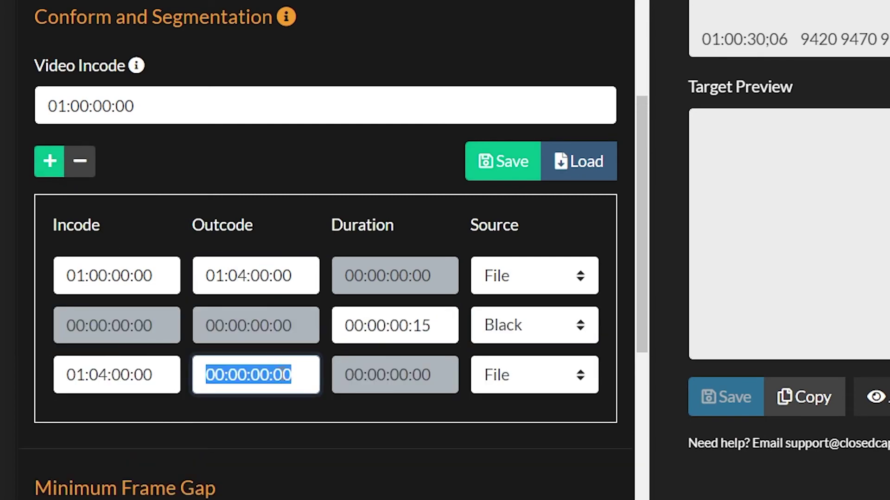
pyautogui.write('18')
# Add a second 15-frame black gap and a final file segment starting at 01:08.
pyautogui.click(49, 160)
pyautogui.click(500, 424)
pyautogui.click(501, 475)
pyautogui.click(443, 428)
pyautogui.write('30')
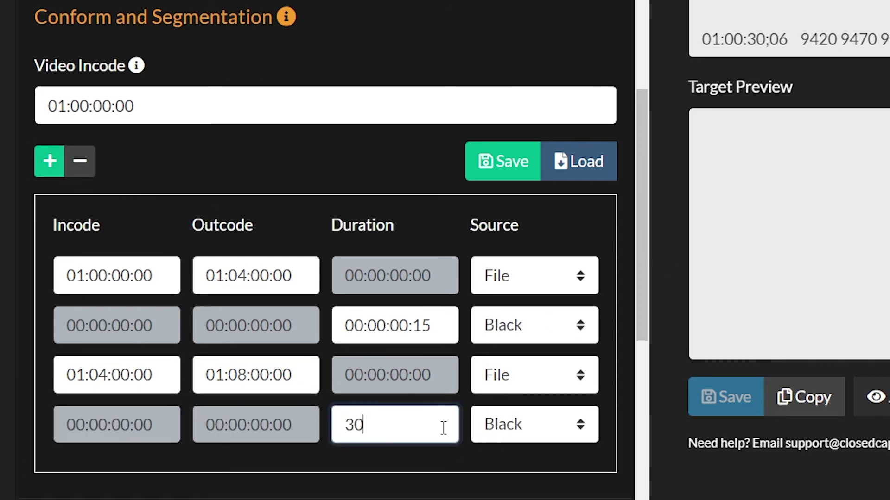
pyautogui.press('BackSpace')
pyautogui.press('BackSpace')
pyautogui.write('15f')
pyautogui.click(423, 458)
pyautogui.click(50, 160)
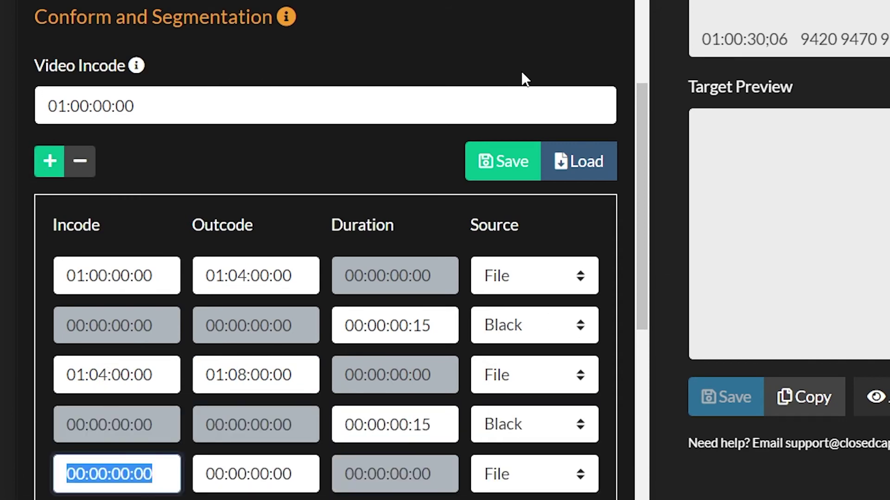
pyautogui.write('1:08')
pyautogui.click(241, 476)
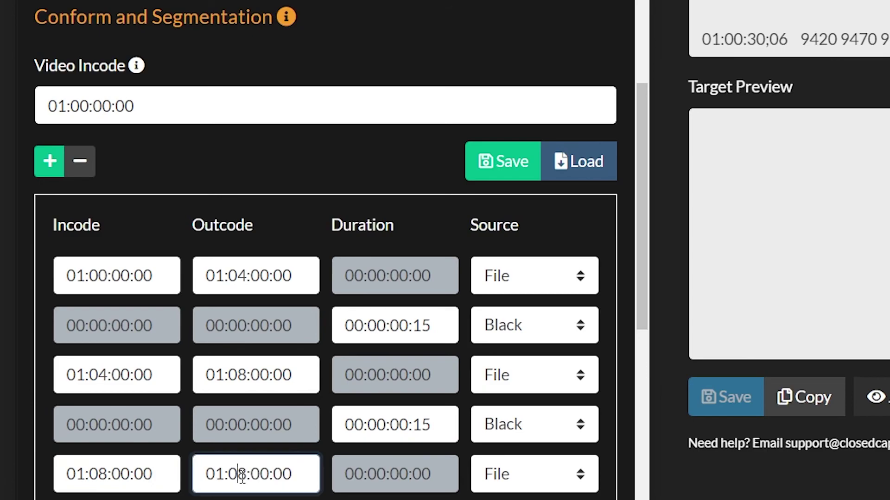